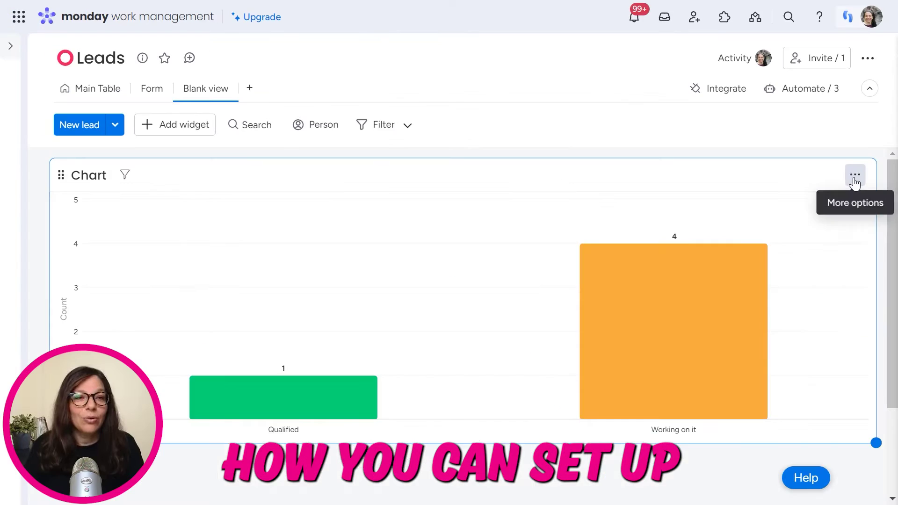
Step: Show the chart widget full screen with its settings from its More options menu
{"action": "left_click", "coordinate": [855, 176]}
{"action": "left_click", "coordinate": [835, 209]}
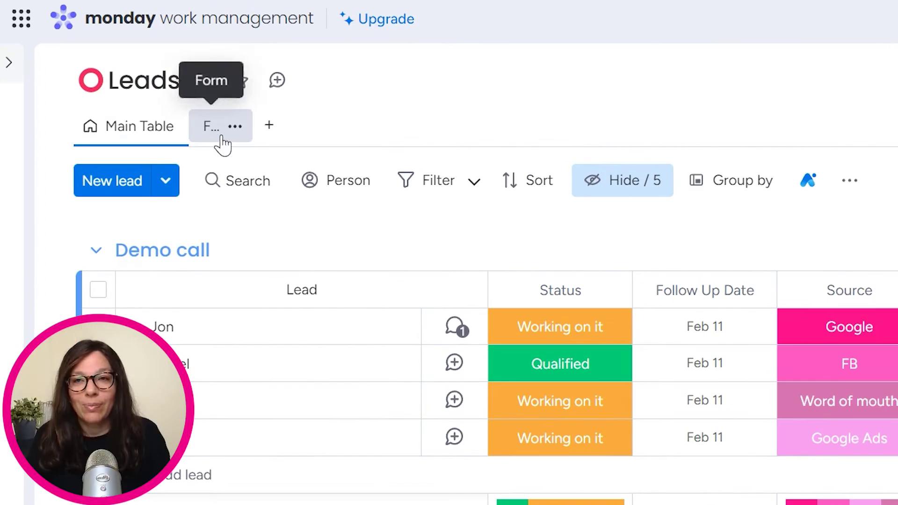
Step: Add a Chart widget to the new Blank view and stretch it to full dashboard width
{"action": "left_click", "coordinate": [270, 136]}
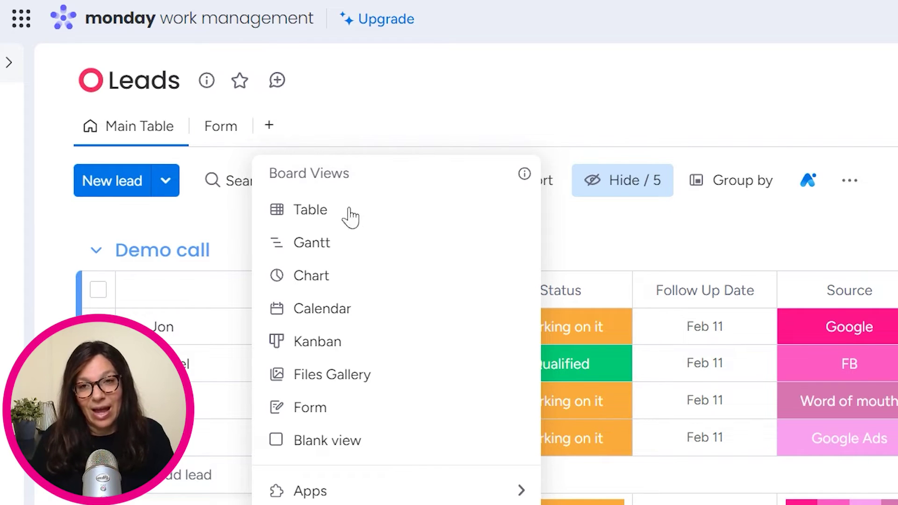
{"action": "key", "text": "Escape"}
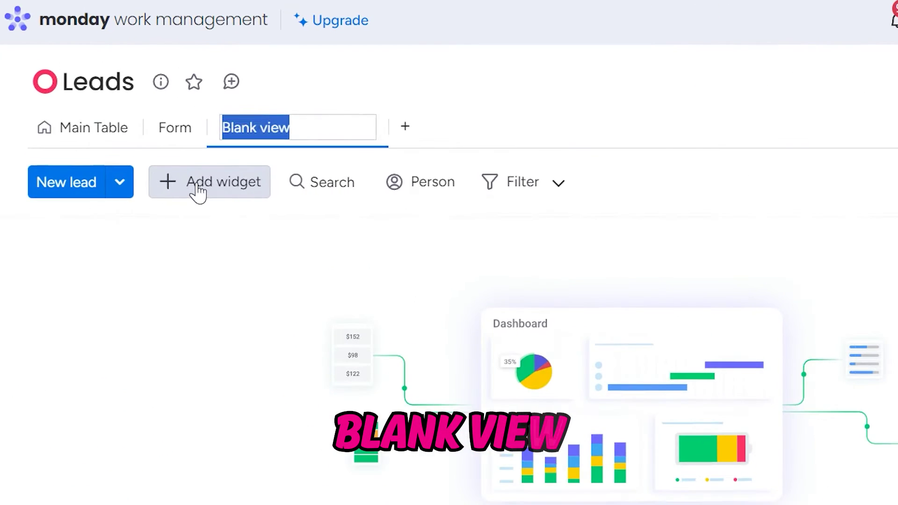
{"action": "left_click", "coordinate": [199, 190]}
{"action": "left_click", "coordinate": [257, 267]}
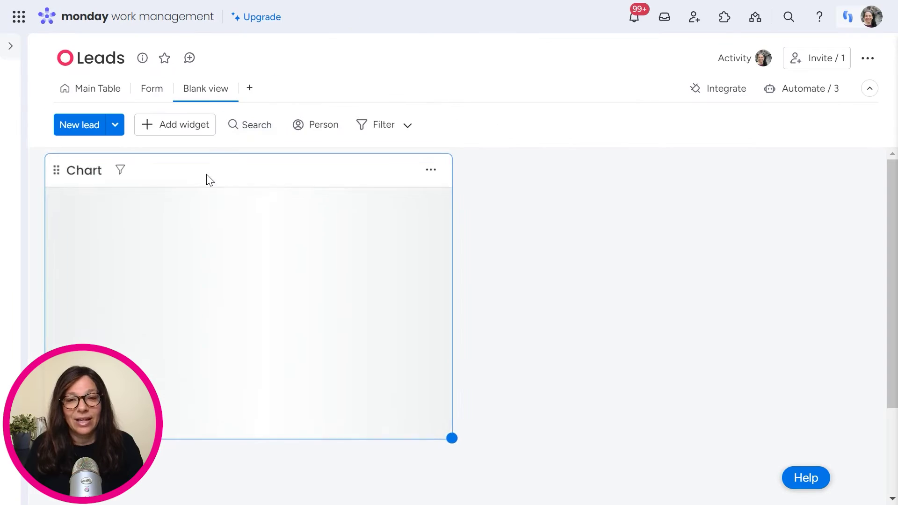
{"action": "left_click_drag", "start_coordinate": [452, 438], "coordinate": [876, 443]}
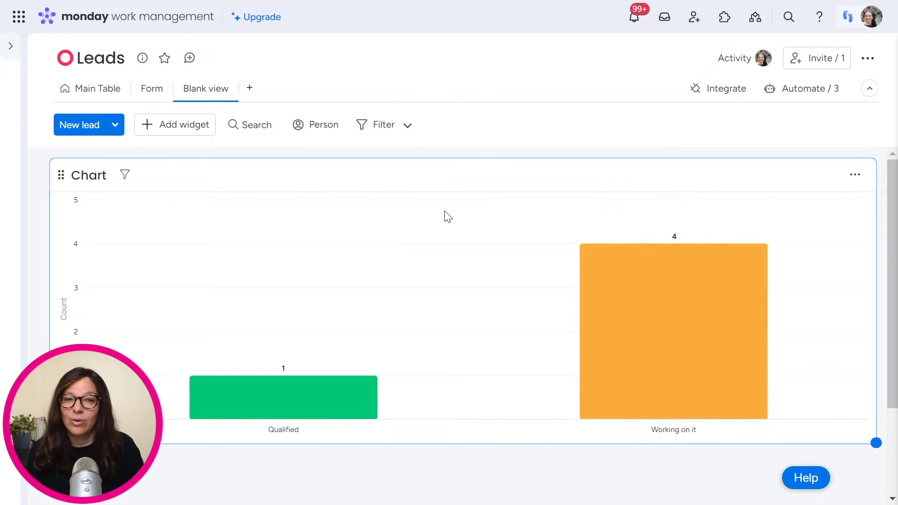
Step: In the chart's Settings, change the bar chart to Pie, briefly trying Donut first
{"action": "left_click", "coordinate": [855, 181]}
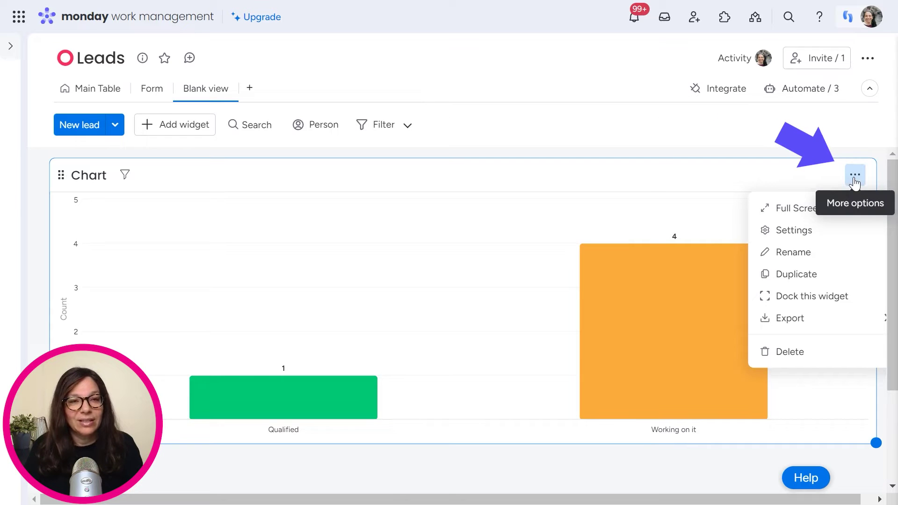
{"action": "left_click", "coordinate": [814, 234]}
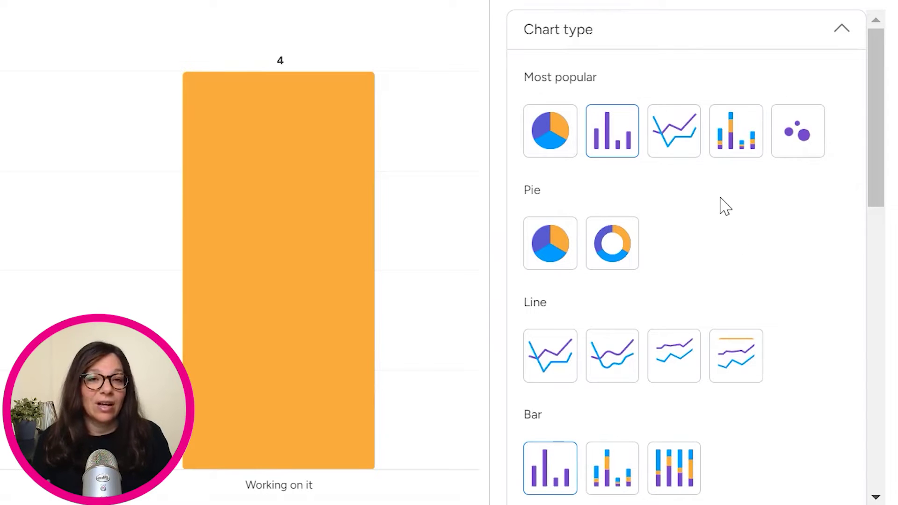
{"action": "left_click", "coordinate": [552, 247]}
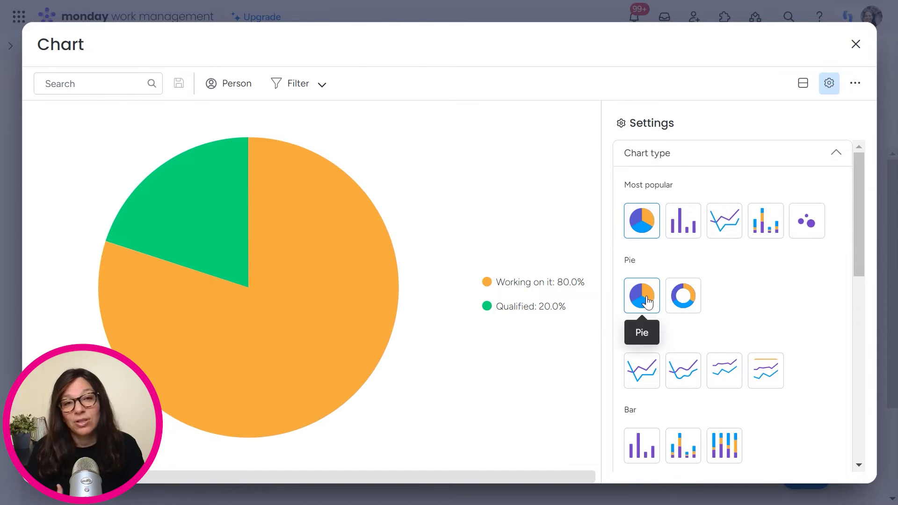
{"action": "left_click", "coordinate": [687, 301]}
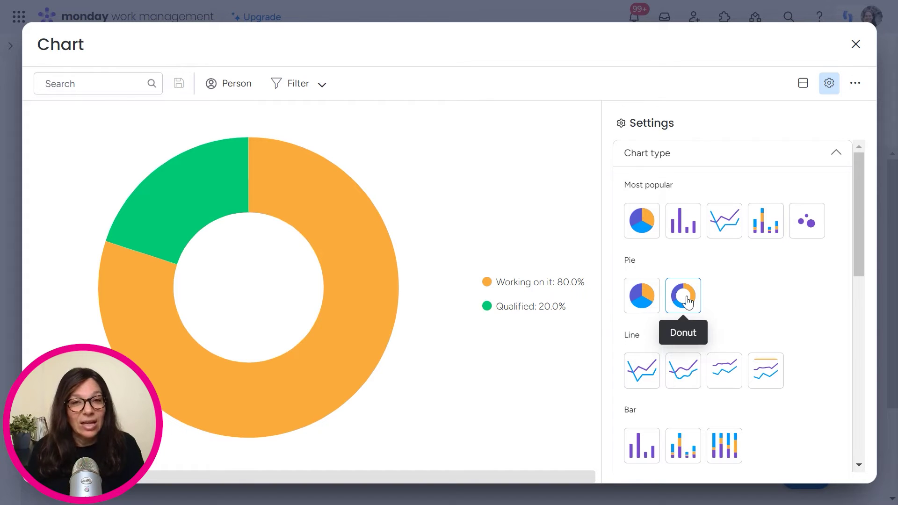
{"action": "left_click", "coordinate": [651, 303]}
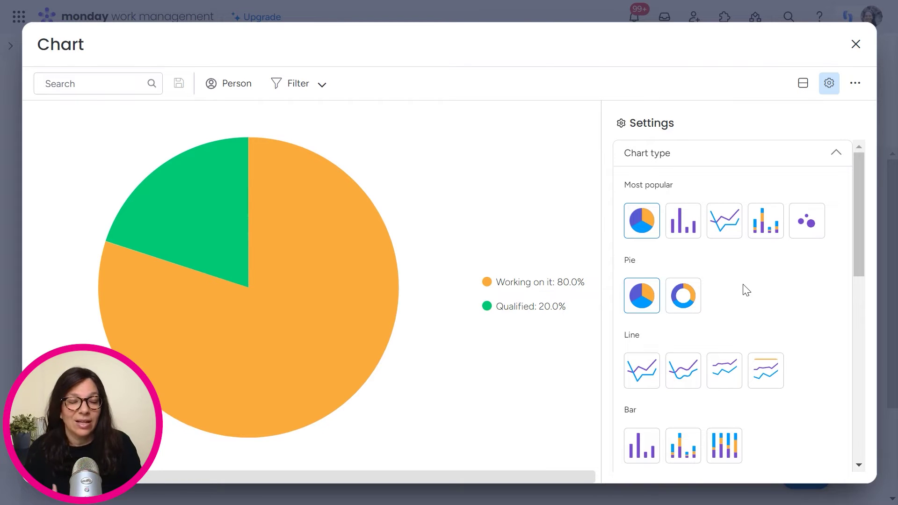
{"action": "scroll", "coordinate": [747, 291], "scroll_direction": "down", "scroll_amount": 2}
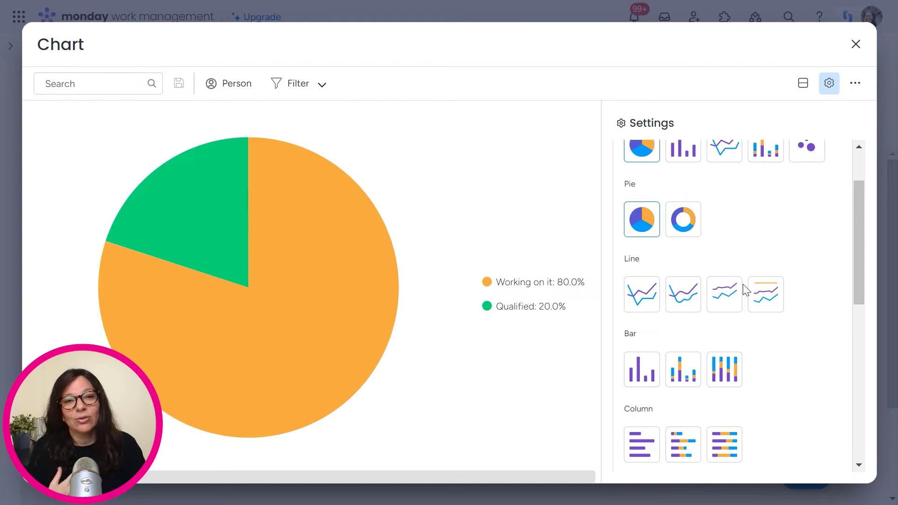
{"action": "scroll", "coordinate": [746, 290], "scroll_direction": "down", "scroll_amount": 10}
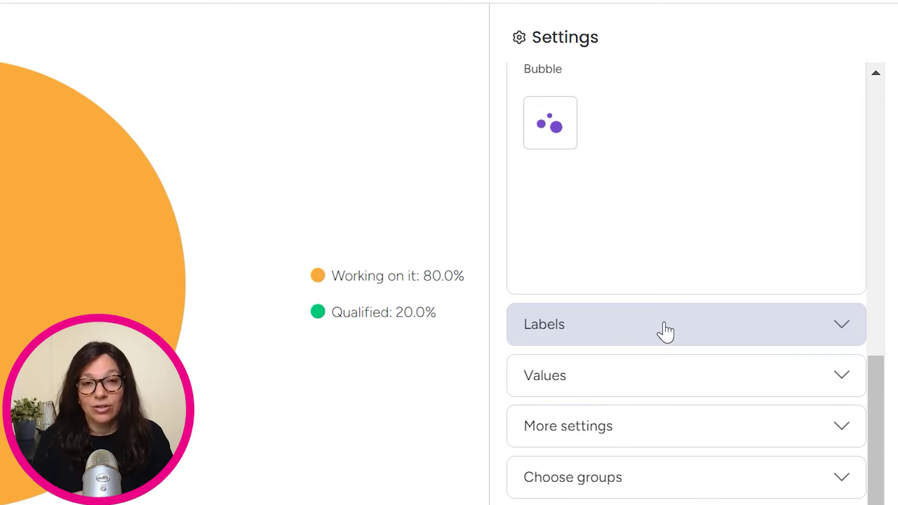
Step: Break the chart's labels down by the Source column
{"action": "left_click", "coordinate": [716, 321]}
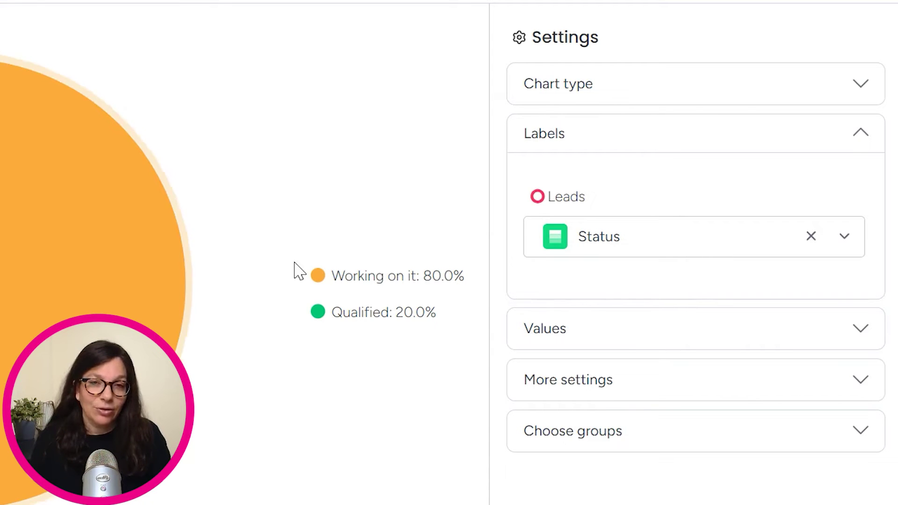
{"action": "mouse_move", "coordinate": [88, 226]}
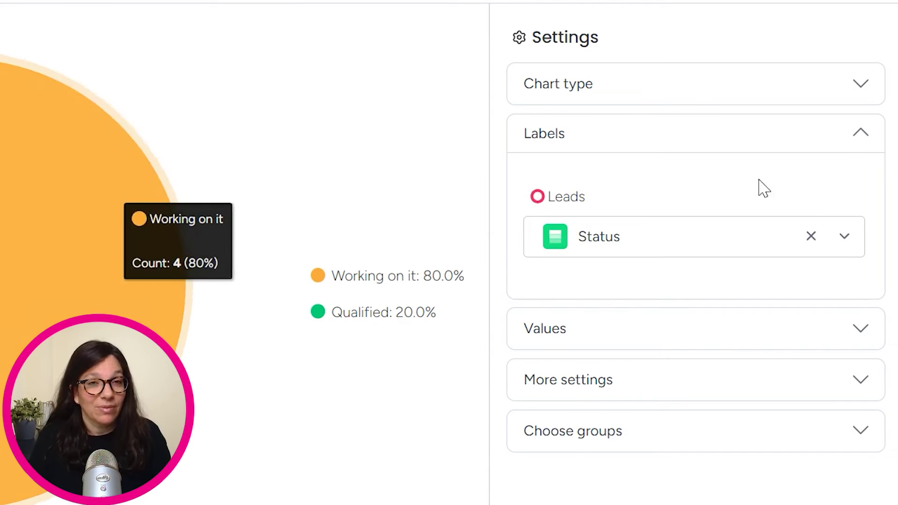
{"action": "left_click", "coordinate": [847, 238]}
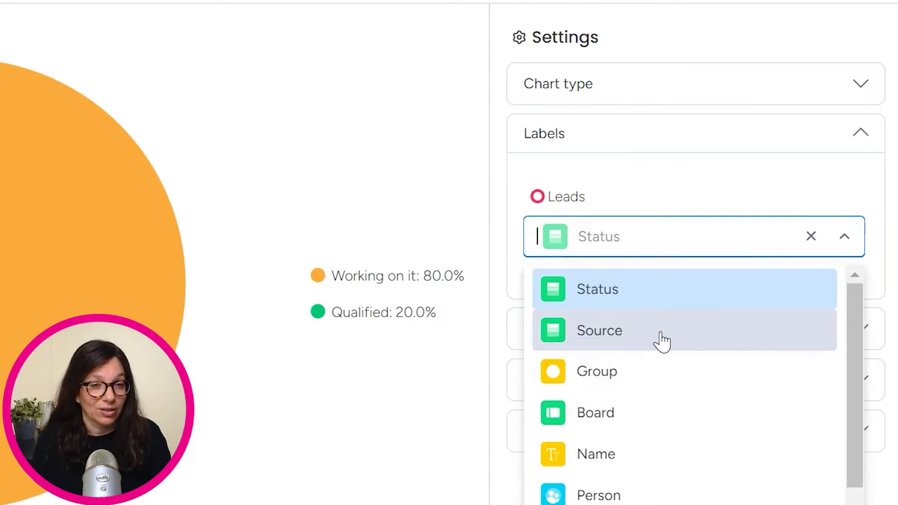
{"action": "left_click", "coordinate": [675, 343]}
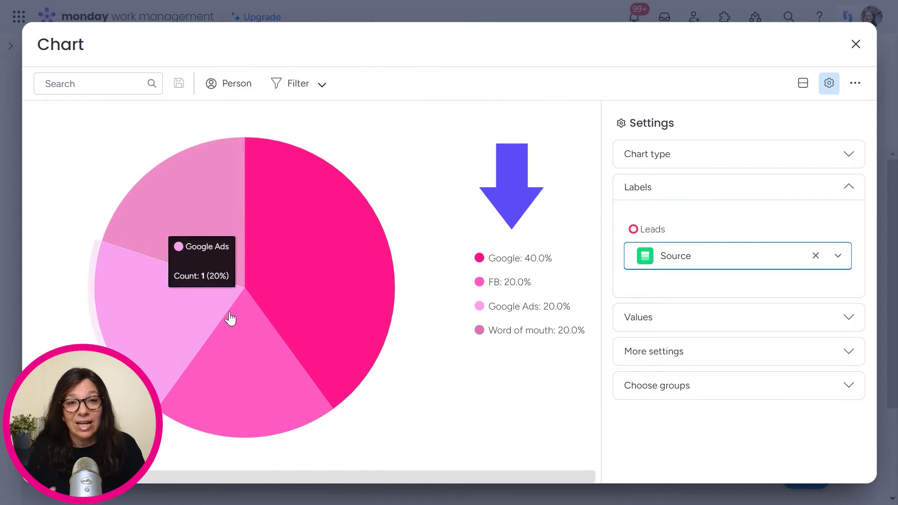
Step: Switch the chart type to Donut, showing Google 40% and three sources at 20%
{"action": "left_click", "coordinate": [679, 164]}
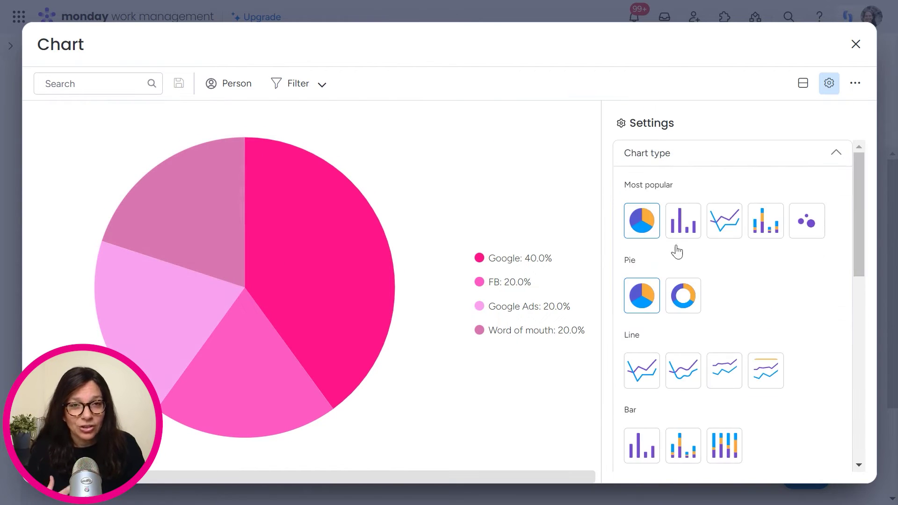
{"action": "left_click", "coordinate": [683, 296]}
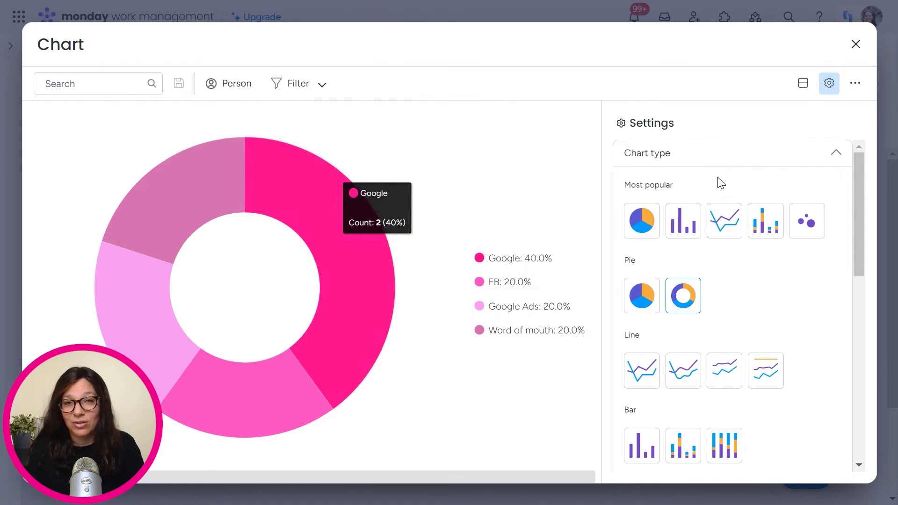
{"action": "scroll", "coordinate": [726, 222], "scroll_direction": "down", "scroll_amount": 5}
{"action": "scroll", "coordinate": [726, 222], "scroll_direction": "down", "scroll_amount": 3}
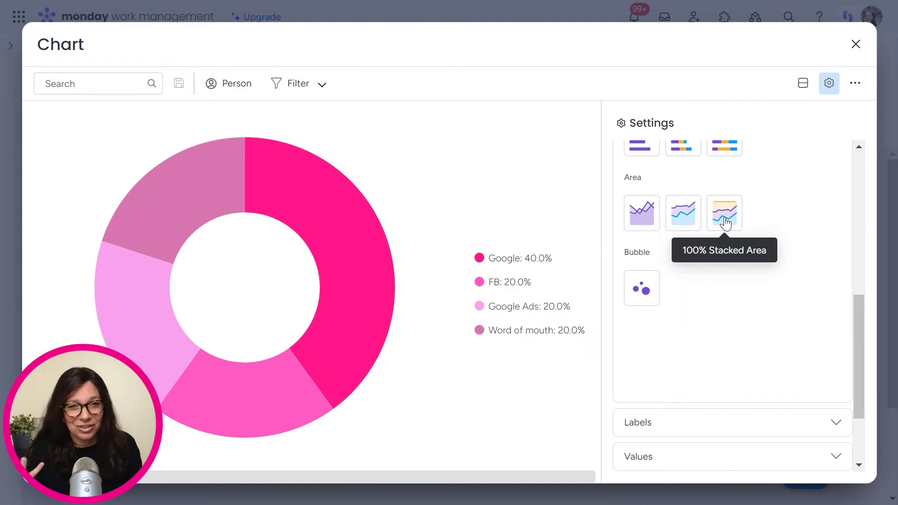
{"action": "scroll", "coordinate": [725, 222], "scroll_direction": "down", "scroll_amount": 3}
Step: Compare legend values shown as counts versus %, leaving percentages selected
{"action": "left_click", "coordinate": [744, 356]}
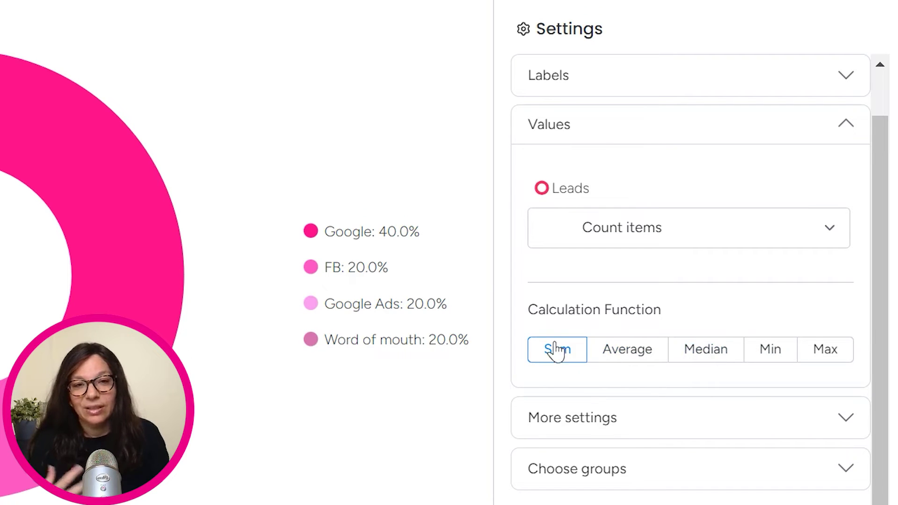
{"action": "left_click", "coordinate": [628, 426]}
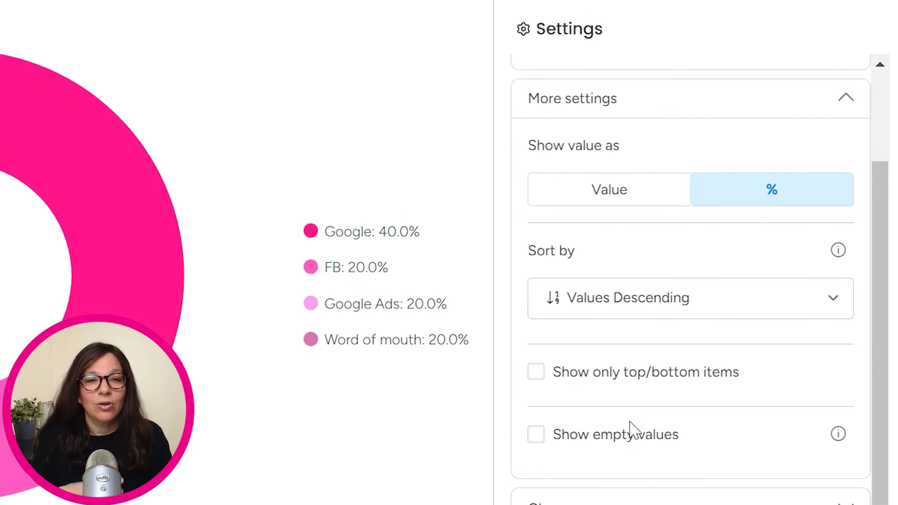
{"action": "left_click", "coordinate": [618, 205]}
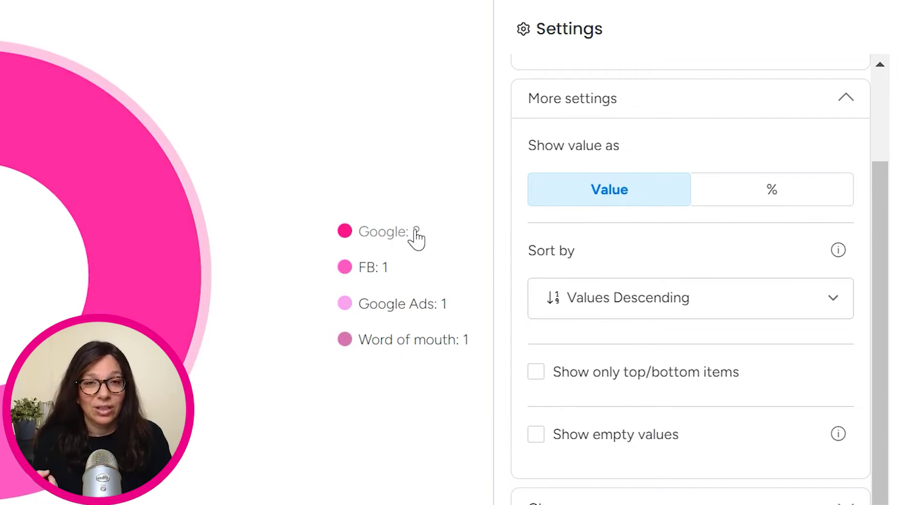
{"action": "left_click", "coordinate": [758, 203]}
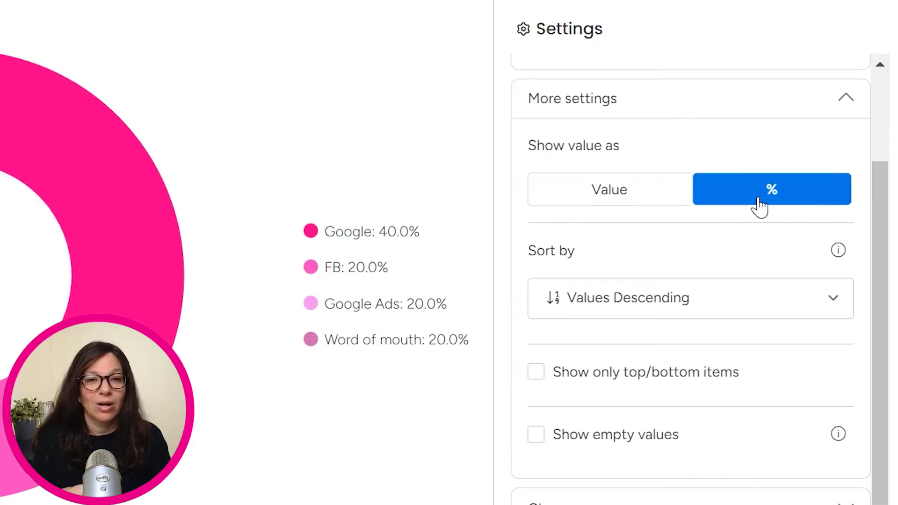
{"action": "left_click", "coordinate": [573, 202]}
{"action": "left_click", "coordinate": [745, 193]}
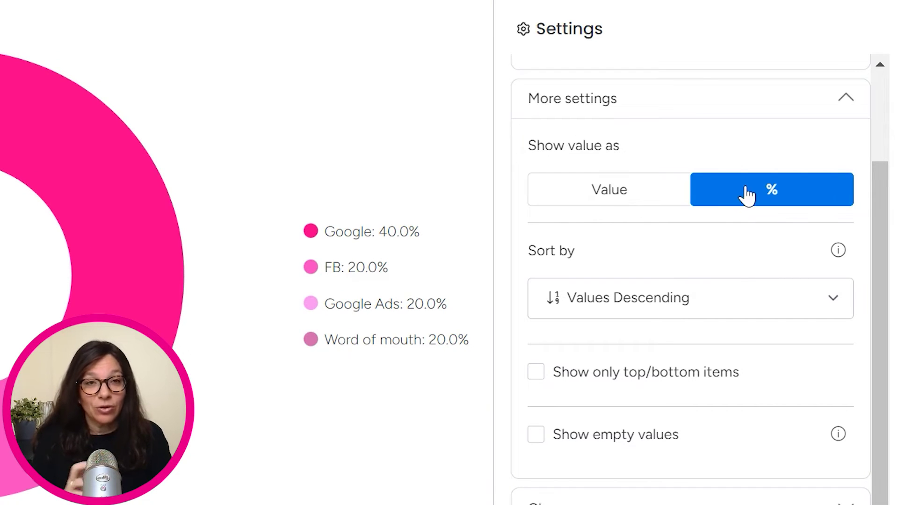
{"action": "left_click", "coordinate": [657, 193]}
{"action": "left_click", "coordinate": [756, 187]}
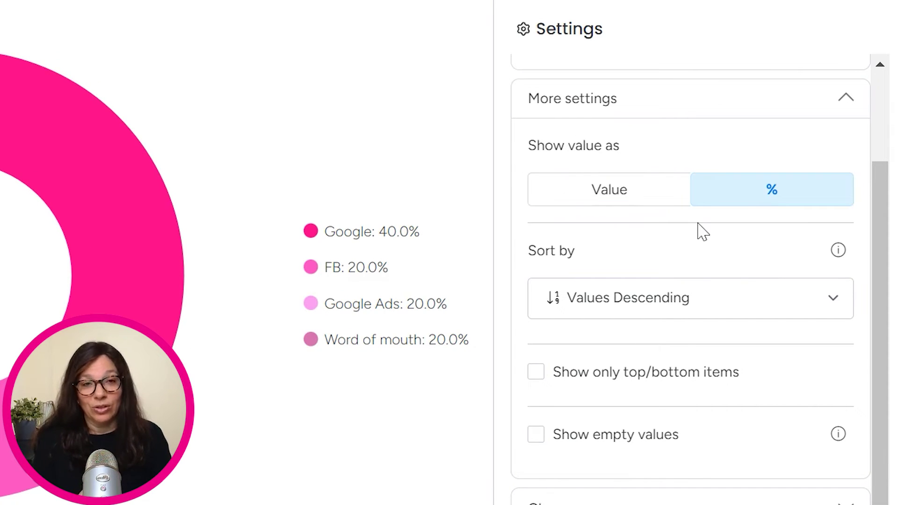
{"action": "scroll", "coordinate": [702, 232], "scroll_direction": "down", "scroll_amount": 1}
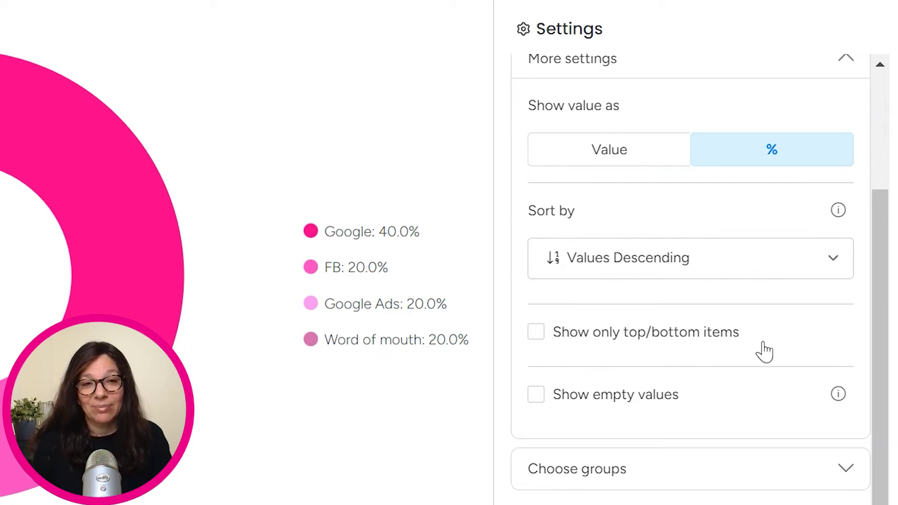
{"action": "left_click", "coordinate": [695, 481]}
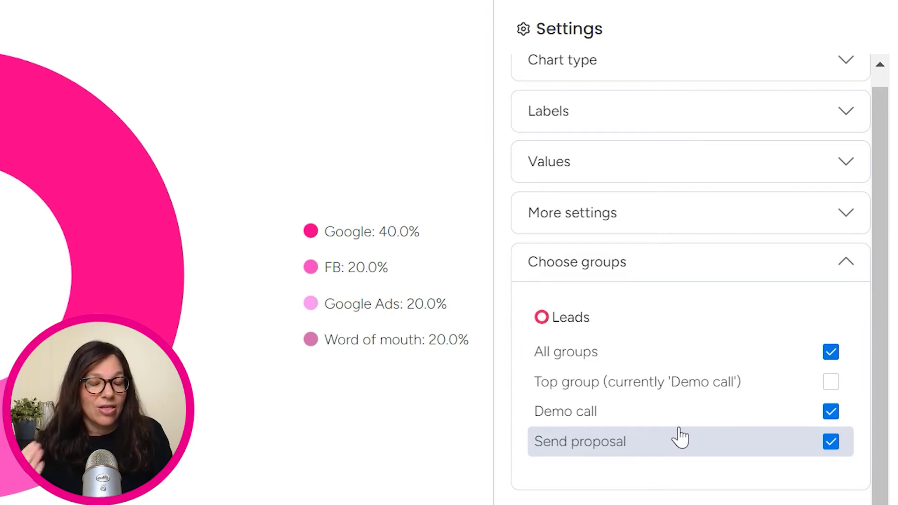
Step: Exclude the Send proposal group to compare results, then include it again
{"action": "left_click", "coordinate": [831, 442]}
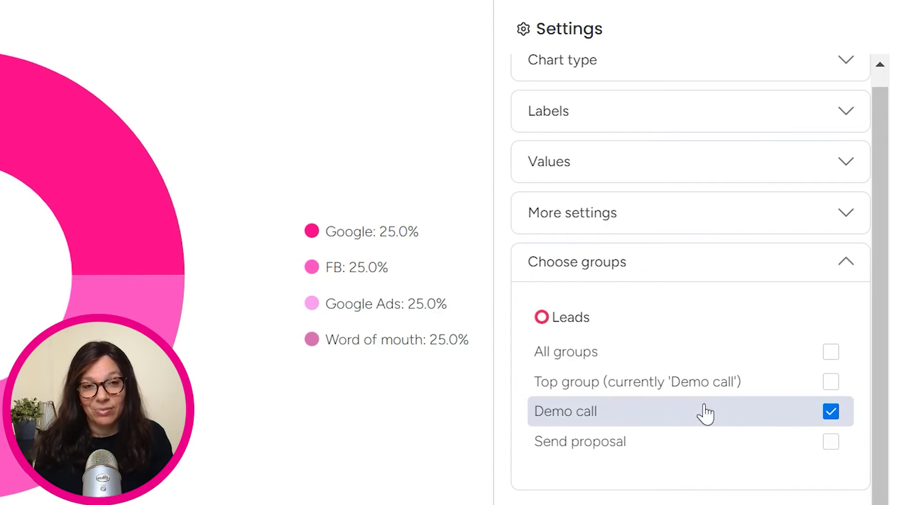
{"action": "left_click", "coordinate": [832, 442]}
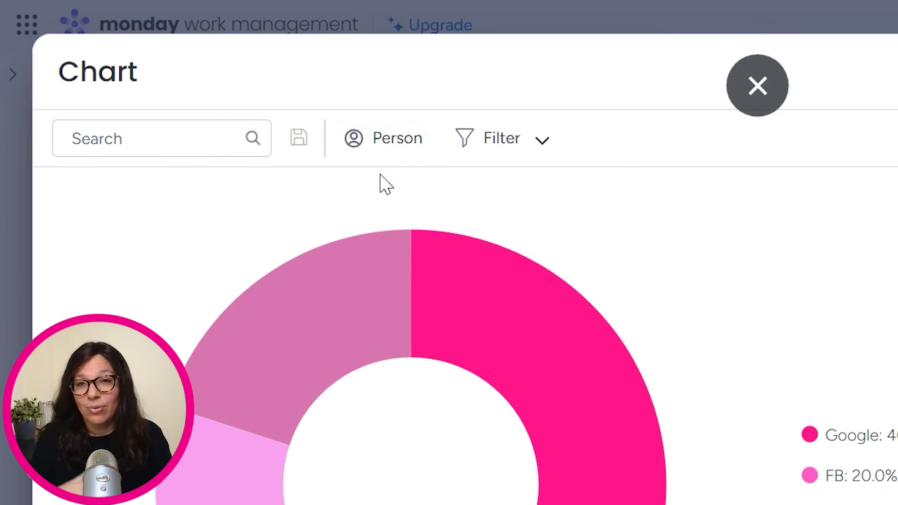
Step: Filter the chart to leads whose Status is Qualified
{"action": "left_click", "coordinate": [357, 146]}
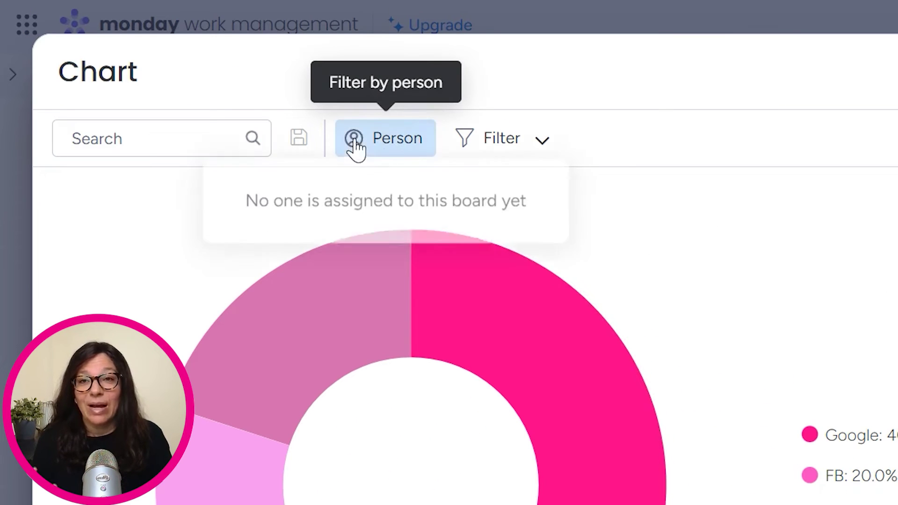
{"action": "left_click", "coordinate": [667, 195]}
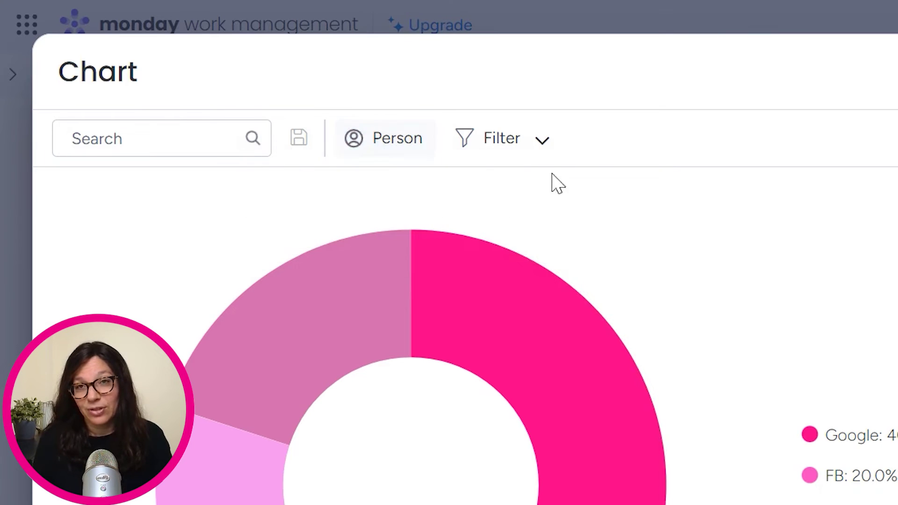
{"action": "left_click", "coordinate": [236, 136]}
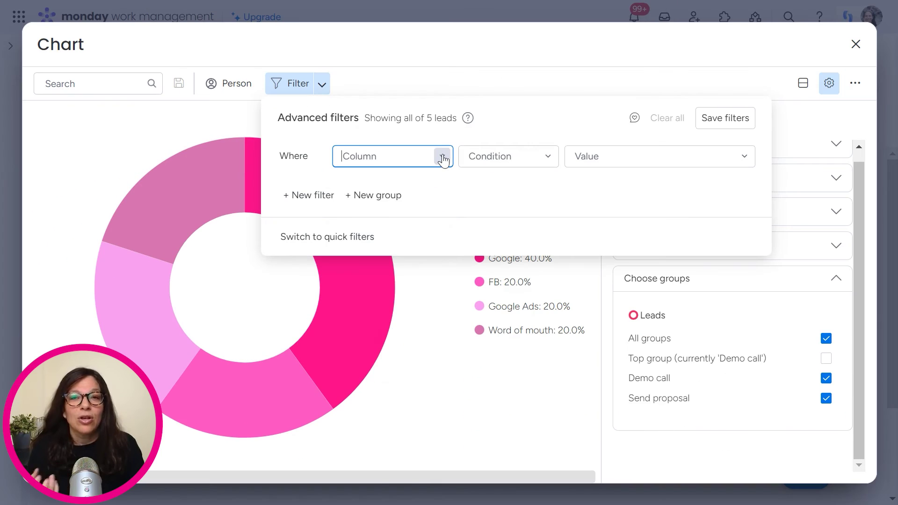
{"action": "left_click", "coordinate": [416, 227]}
{"action": "left_click", "coordinate": [391, 260]}
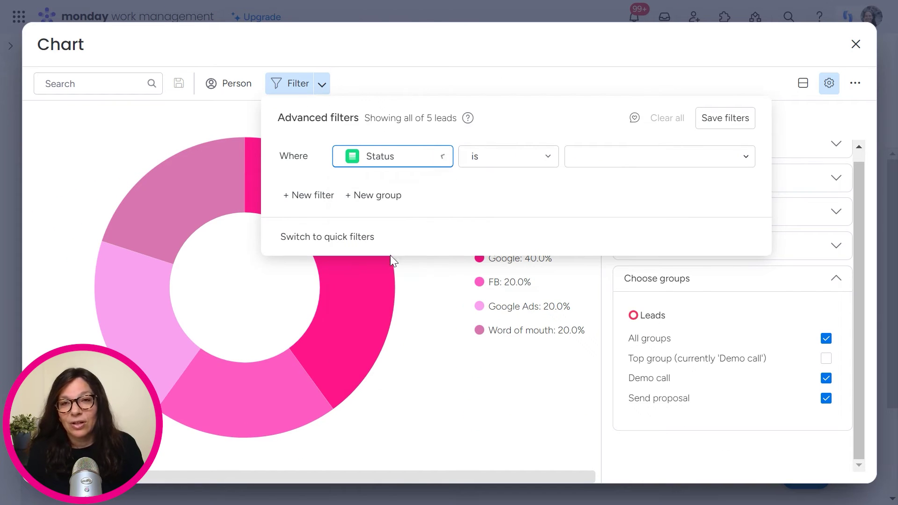
{"action": "left_click", "coordinate": [581, 157]}
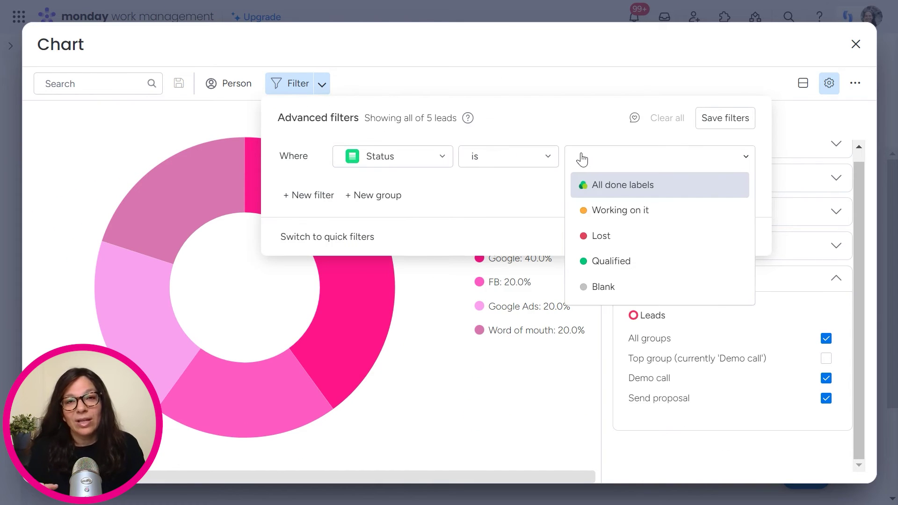
{"action": "left_click", "coordinate": [608, 261]}
{"action": "left_click", "coordinate": [510, 354]}
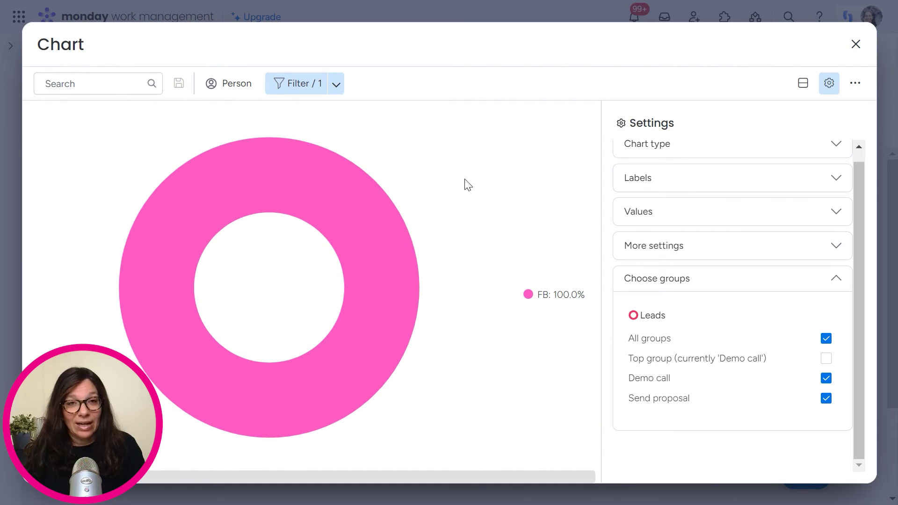
Step: Review the Labels and Values settings, then clear the Status filter
{"action": "left_click", "coordinate": [836, 188]}
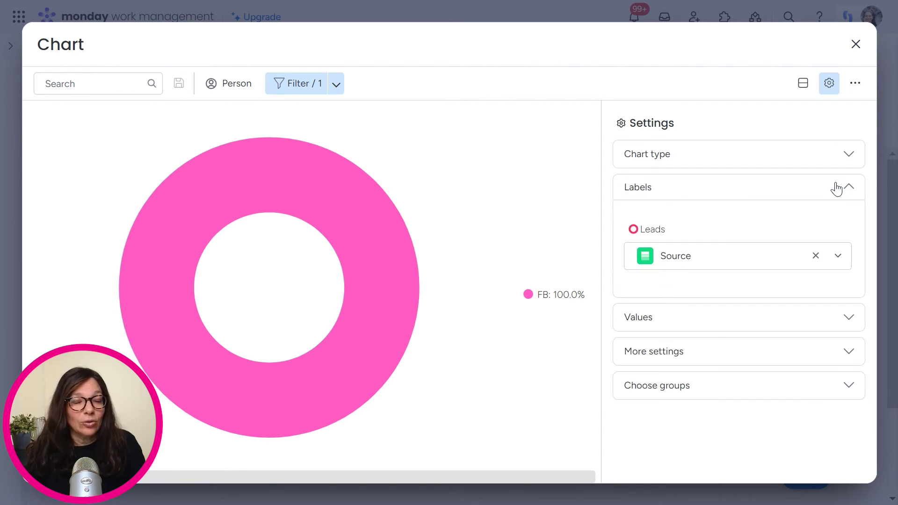
{"action": "left_click", "coordinate": [848, 317]}
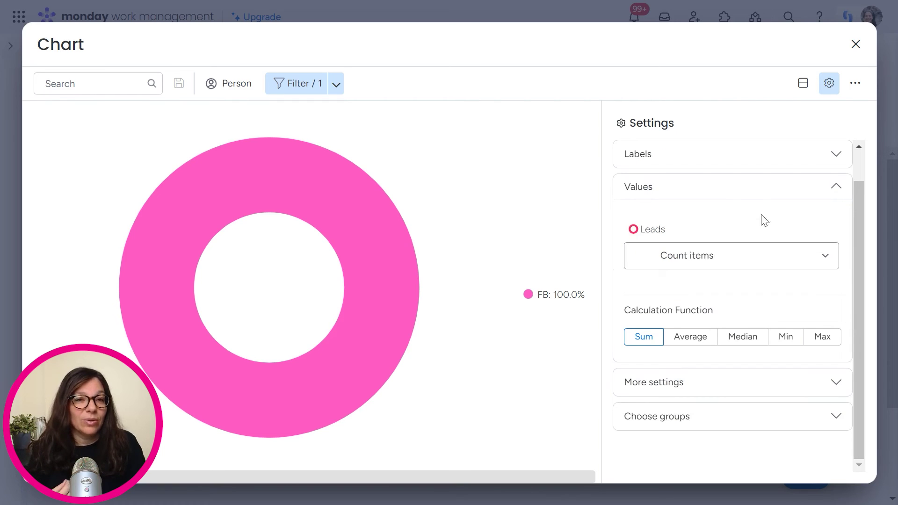
{"action": "scroll", "coordinate": [744, 248], "scroll_direction": "up", "scroll_amount": 1}
{"action": "scroll", "coordinate": [746, 309], "scroll_direction": "down", "scroll_amount": 1}
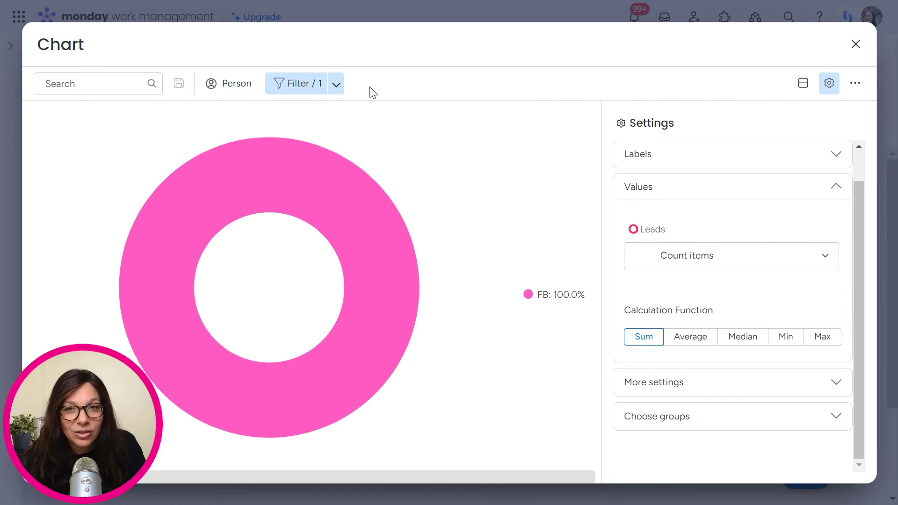
{"action": "left_click", "coordinate": [336, 84]}
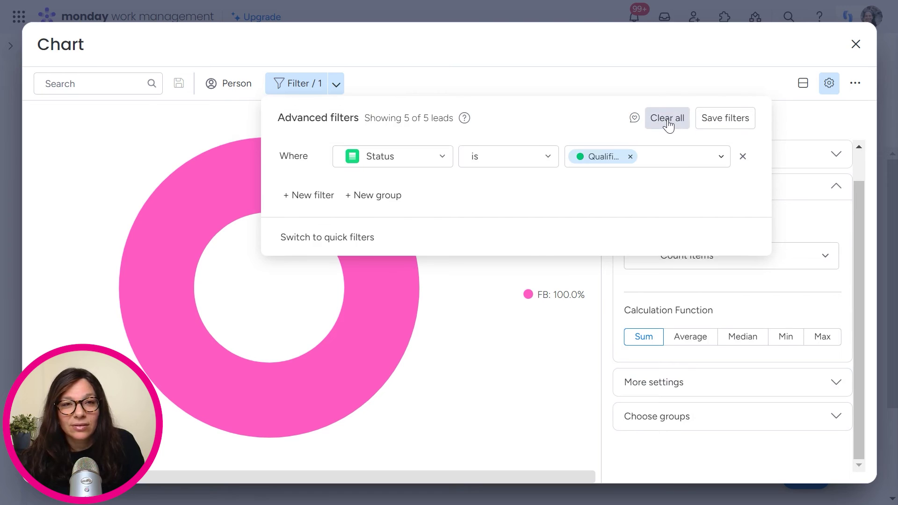
{"action": "left_click", "coordinate": [689, 123]}
Step: Dismiss the Advanced filters popover, leaving the donut at Google 40% and other sources 20% each
{"action": "left_click", "coordinate": [712, 456]}
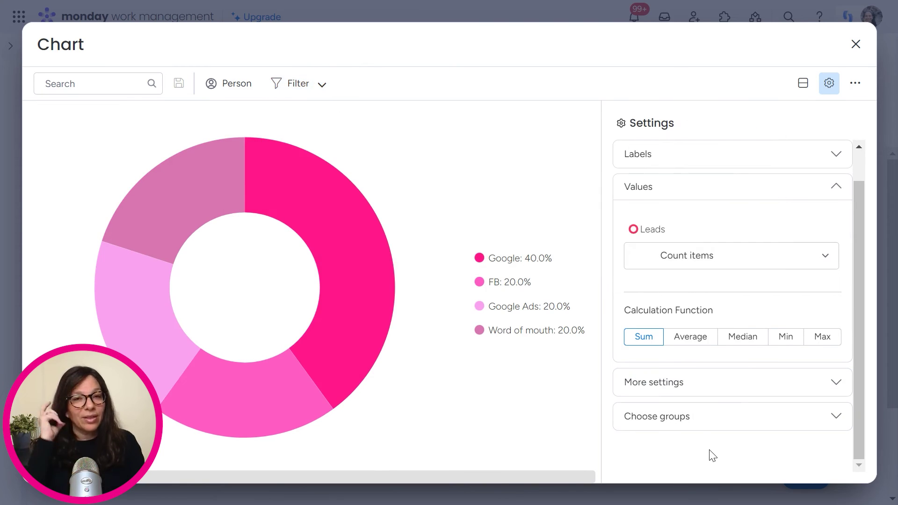